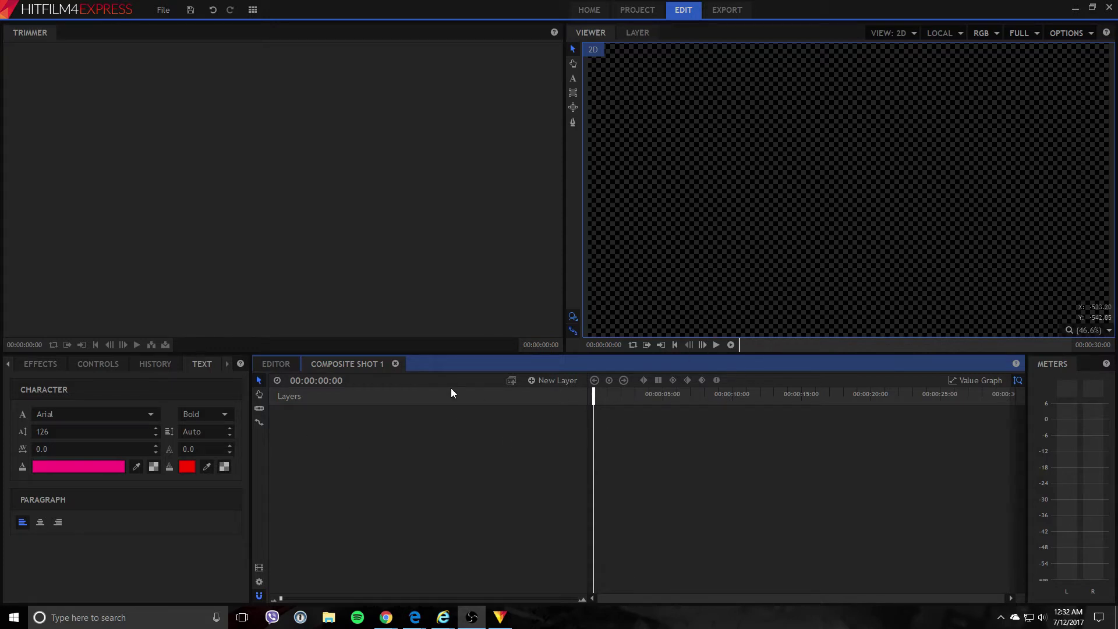
- With Arial Bold, size 126 and pink fill set, switch to the Text tool
{"action": "left_click", "coordinate": [575, 80]}
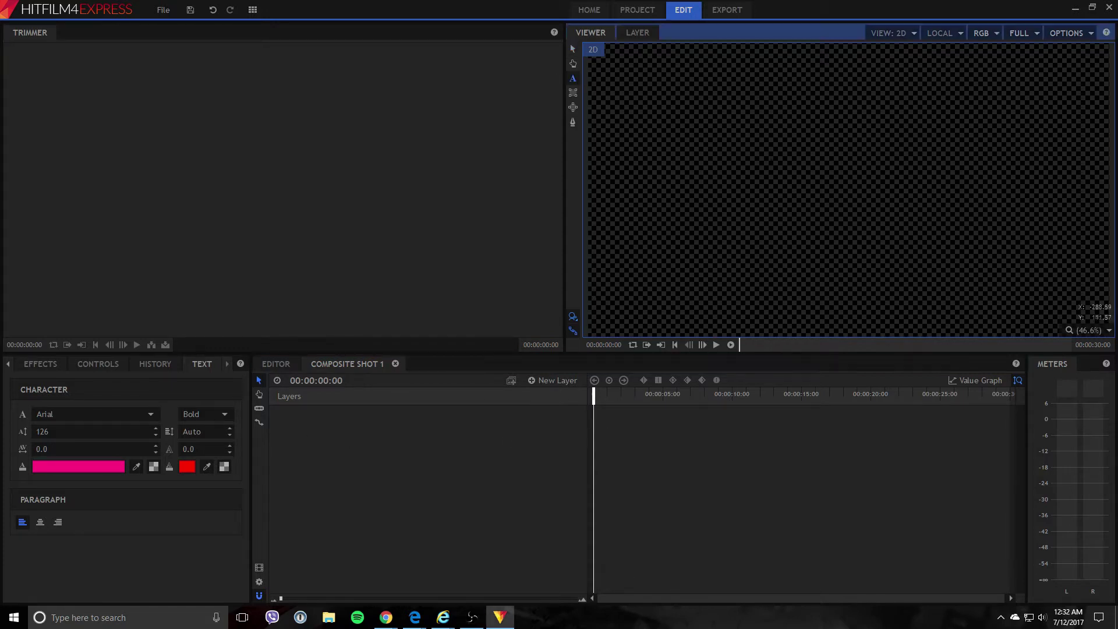
- Draw a text box across the middle of the frame to its left edge
{"action": "left_click", "coordinate": [812, 175]}
{"action": "left_click_drag", "start_coordinate": [861, 185], "coordinate": [1110, 201]}
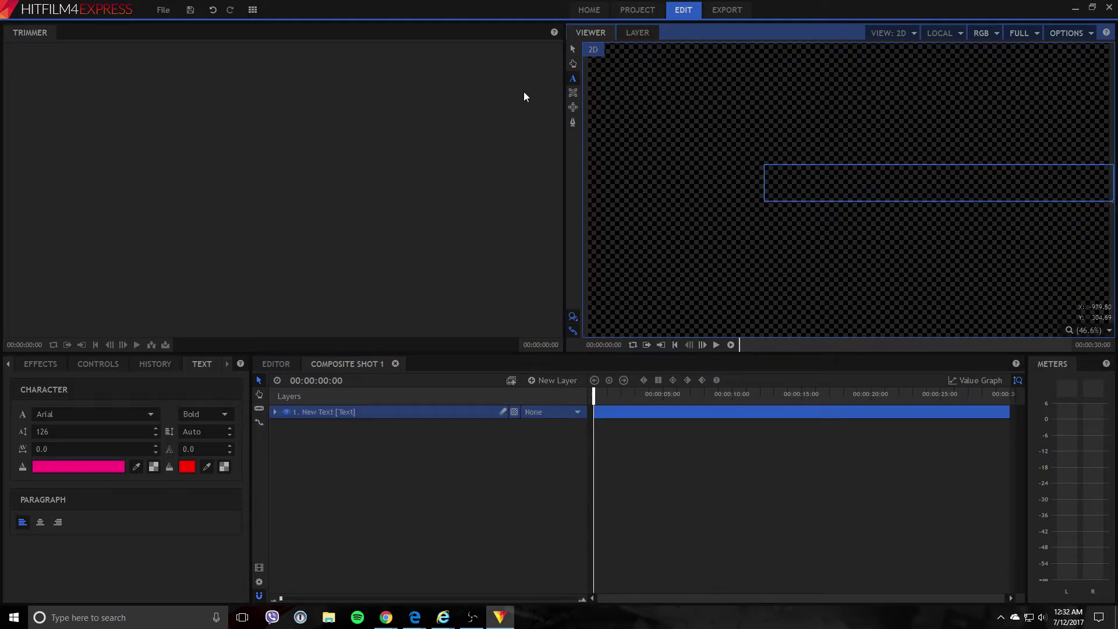
{"action": "left_click_drag", "start_coordinate": [766, 184], "coordinate": [592, 184]}
{"action": "type", "text": "Ple"}
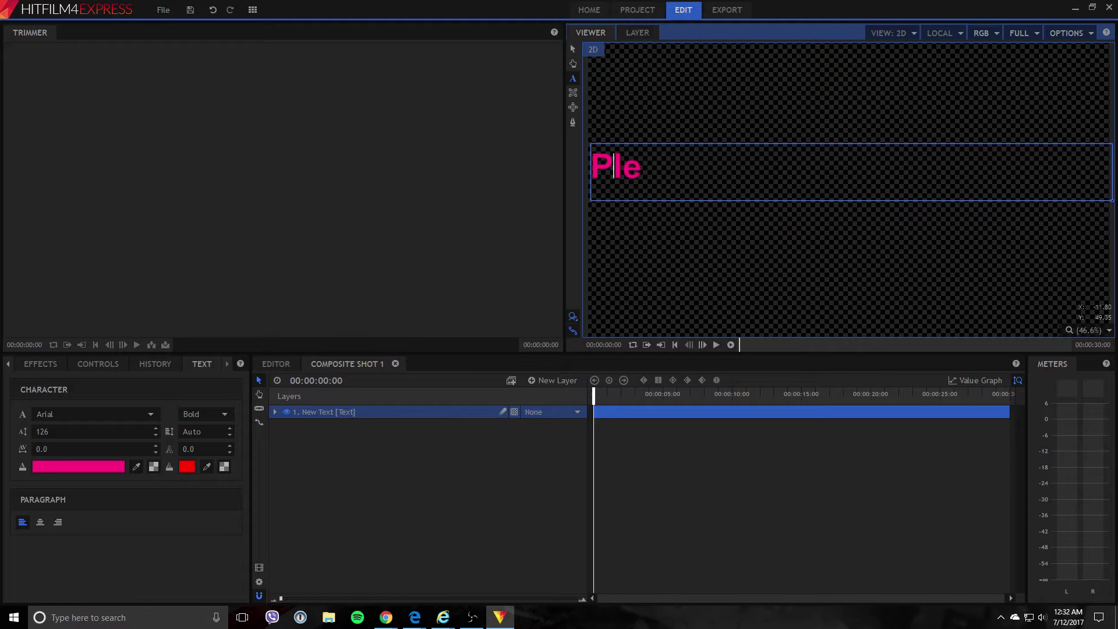
{"action": "type", "text": "ase "}
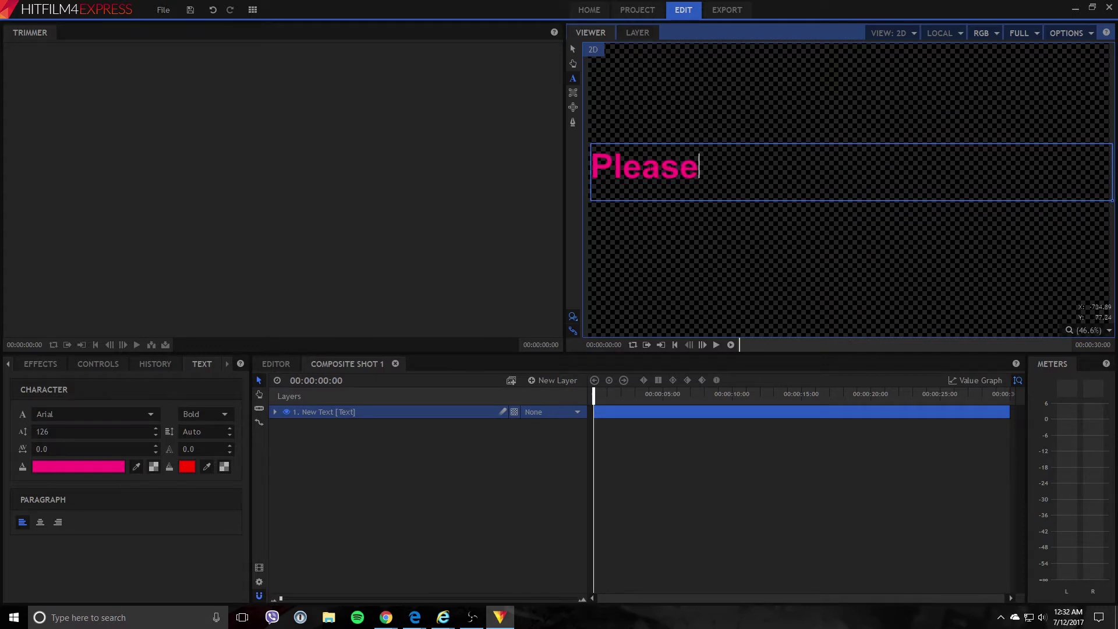
{"action": "type", "text": "follo"}
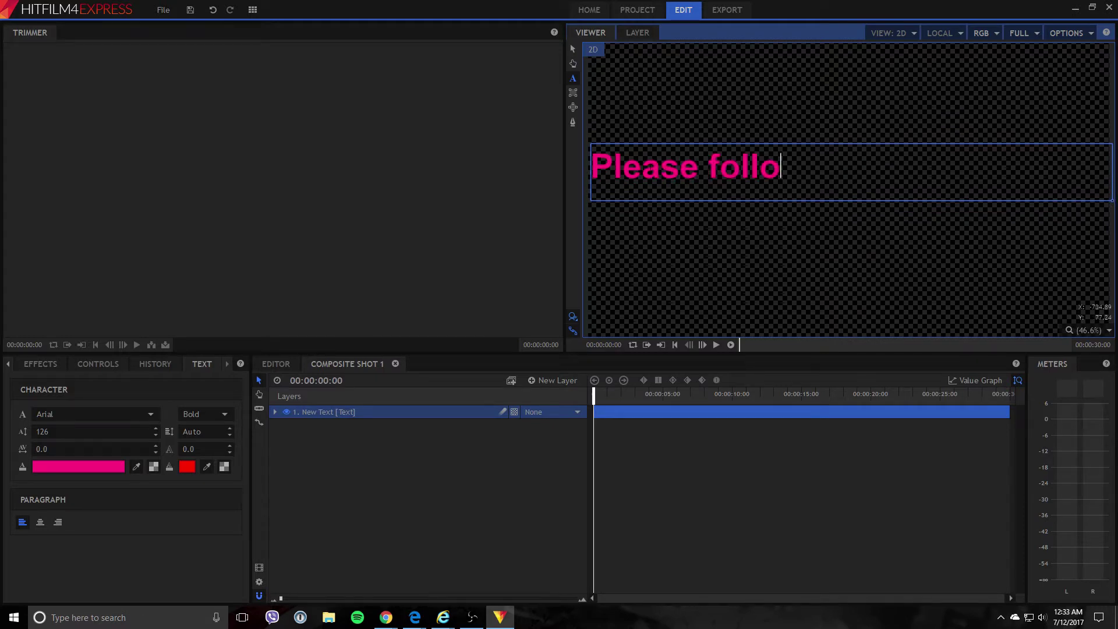
{"action": "type", "text": "w my cha"}
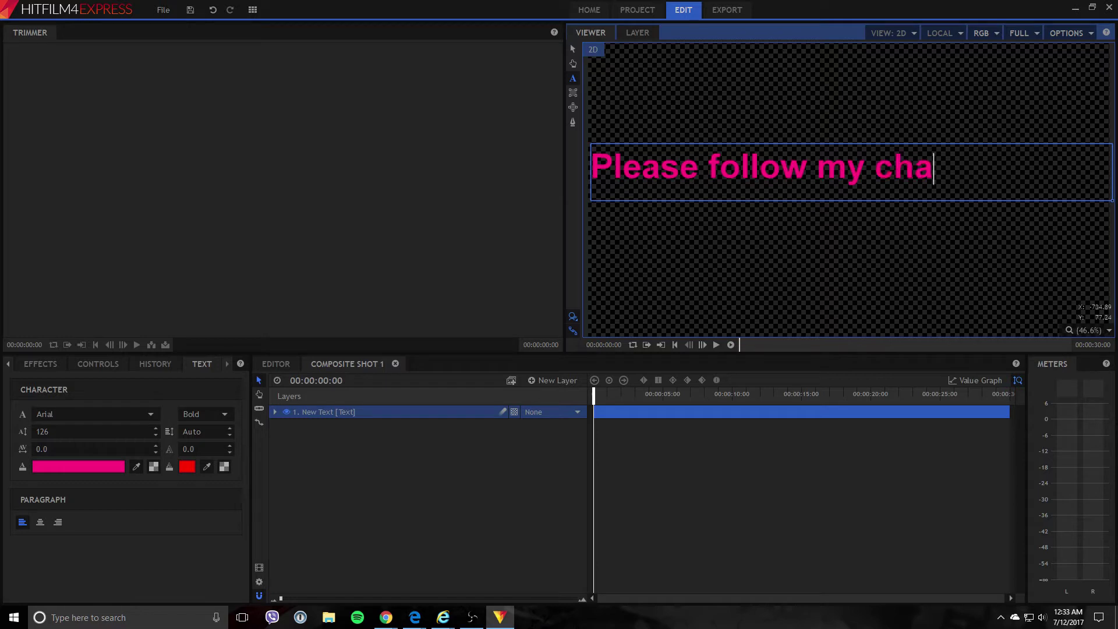
{"action": "type", "text": "nnel"}
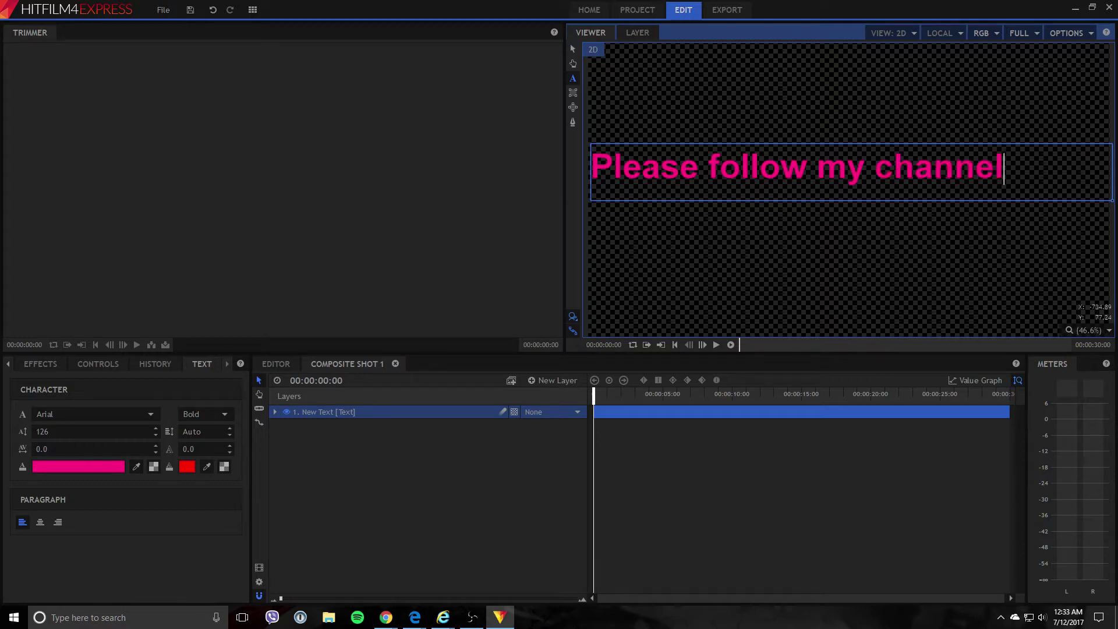
{"action": "type", "text": ", cl"}
{"action": "type", "text": "ico"}
- Trim the typed text to 'Please follow my channel!!!' and finish editing
{"action": "key", "text": "BackSpace"}
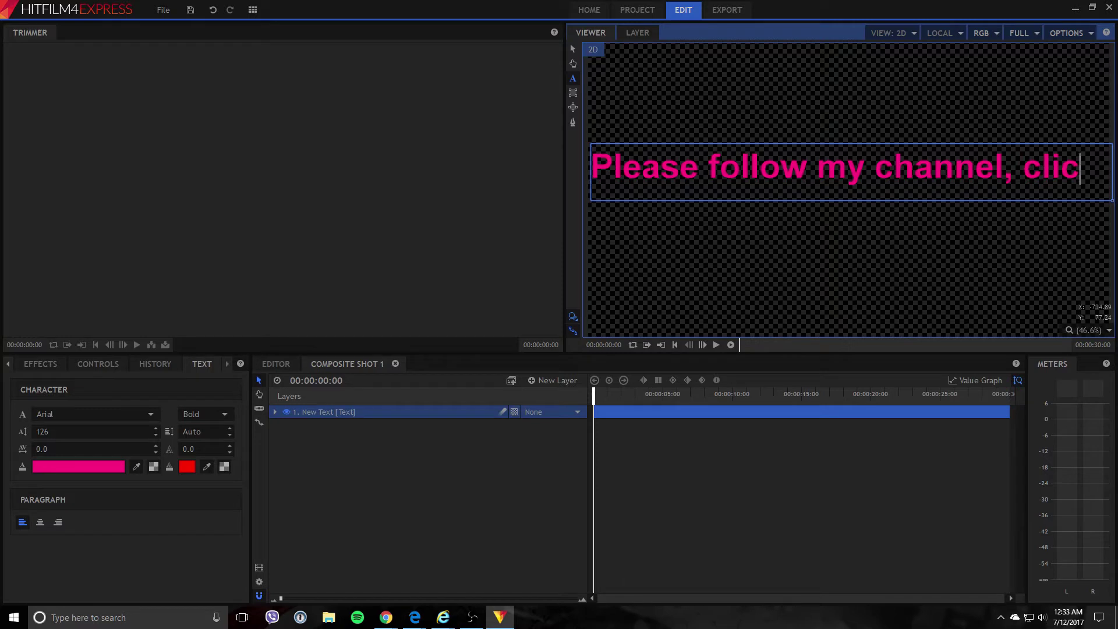
{"action": "key", "text": "BackSpace"}
{"action": "key", "text": "BackSpace"}
{"action": "key", "text": "BackSpace"}
{"action": "key", "text": "BackSpace"}
{"action": "key", "text": "BackSpace"}
{"action": "key", "text": "BackSpace"}
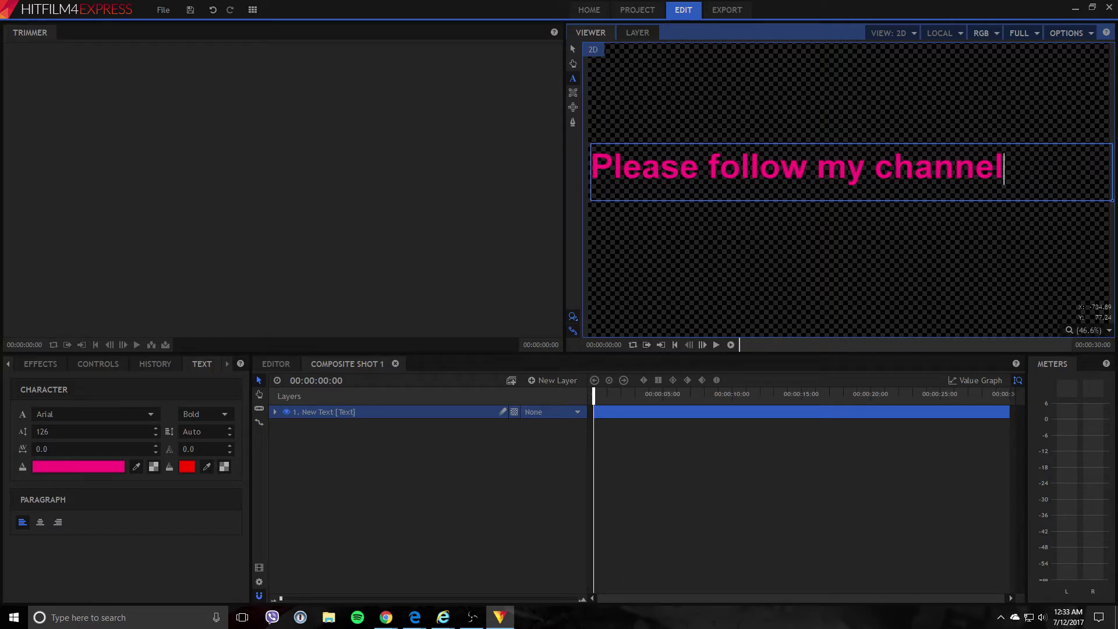
{"action": "type", "text": "!!!"}
{"action": "key", "text": "ctrl+a"}
{"action": "key", "text": "Escape"}
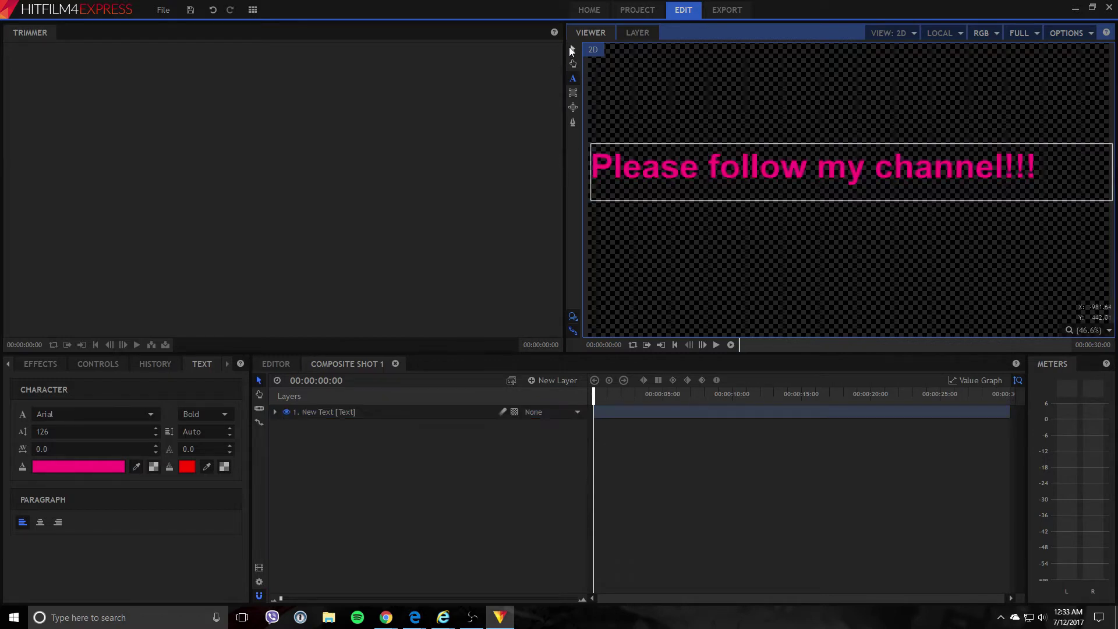
- Move the caption down to the bottom edge and fine-tune its horizontal position
{"action": "left_click", "coordinate": [573, 50]}
{"action": "left_click_drag", "start_coordinate": [744, 167], "coordinate": [745, 301]}
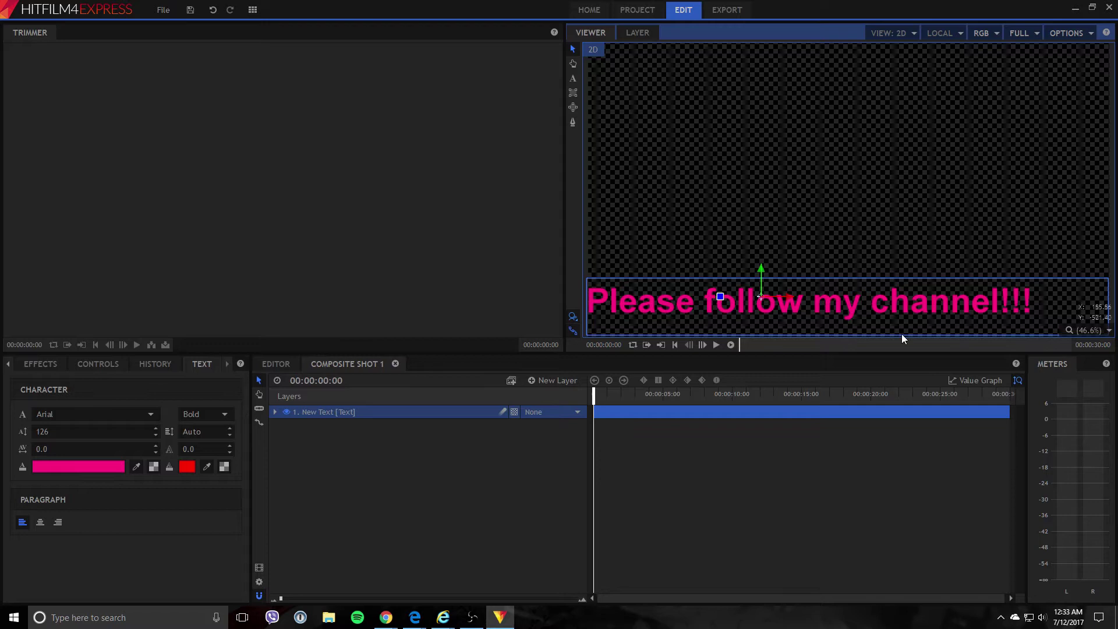
{"action": "left_click_drag", "start_coordinate": [781, 320], "coordinate": [390, 317]}
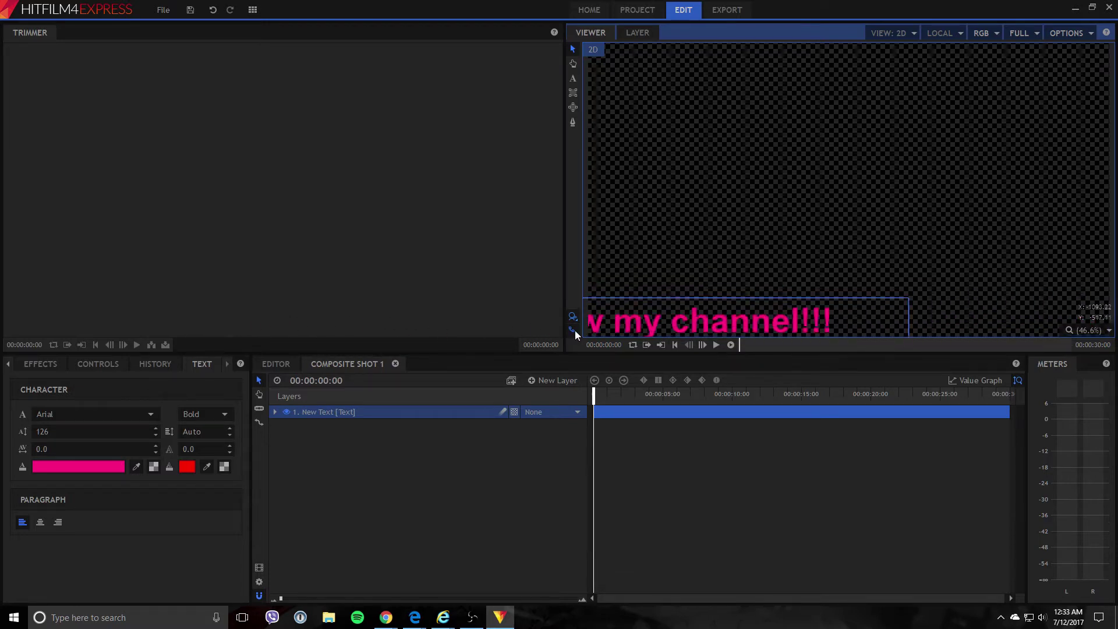
{"action": "mouse_move", "coordinate": [391, 318]}
{"action": "left_mouse_down"}
{"action": "mouse_move", "coordinate": [846, 330]}
{"action": "mouse_move", "coordinate": [772, 312]}
{"action": "left_mouse_up"}
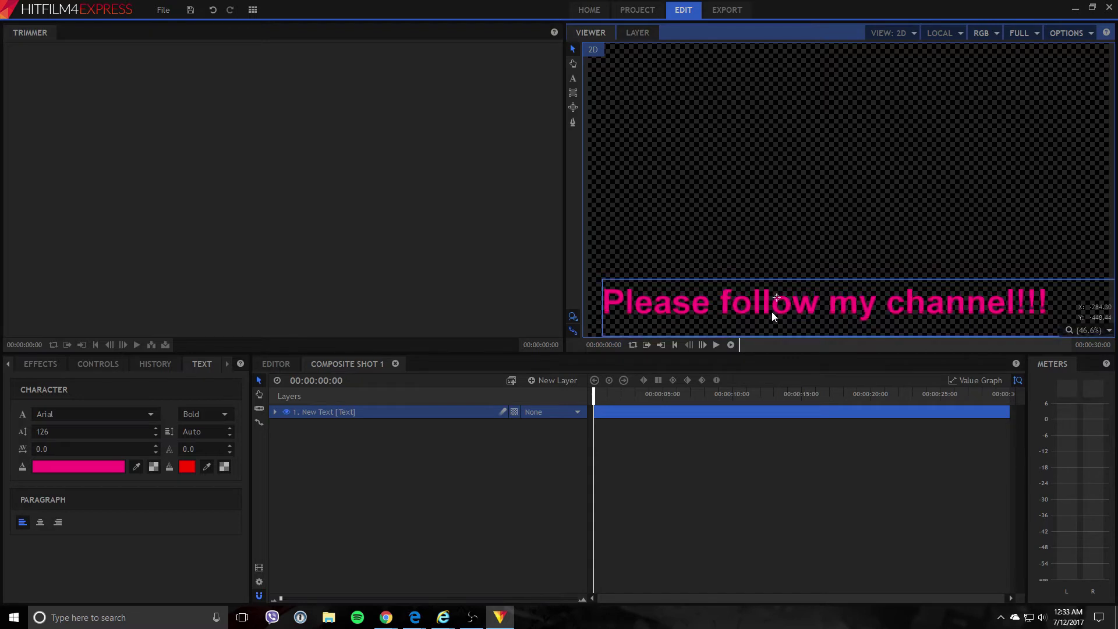
{"action": "left_click_drag", "start_coordinate": [771, 312], "coordinate": [758, 312]}
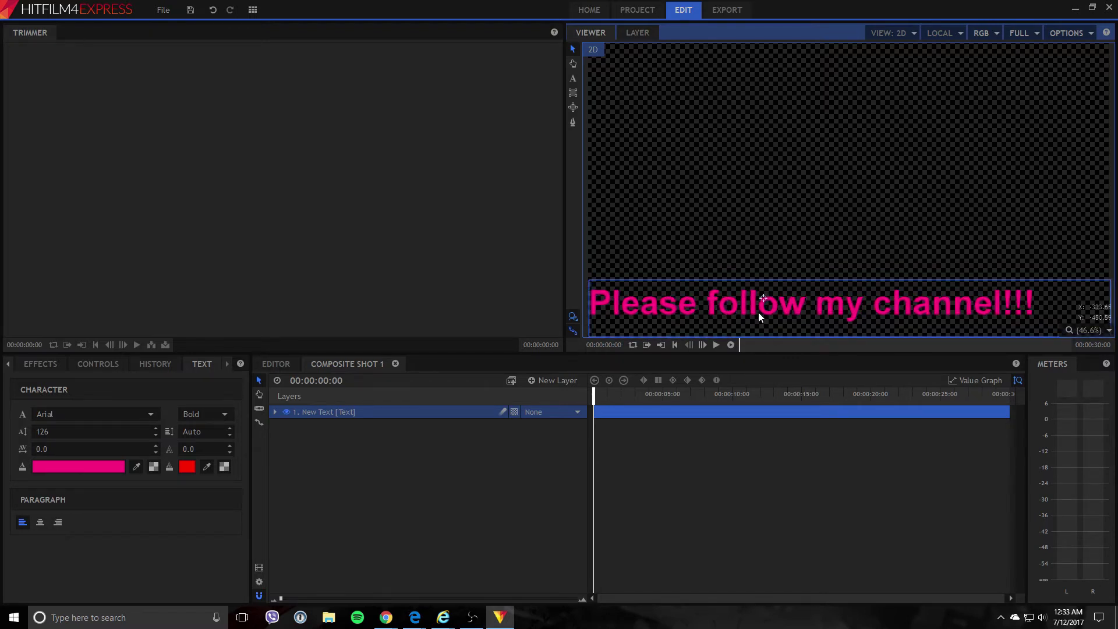
- Add a Position keyframe at 00:00:00:00 with X set to -2000
{"action": "left_click", "coordinate": [274, 411]}
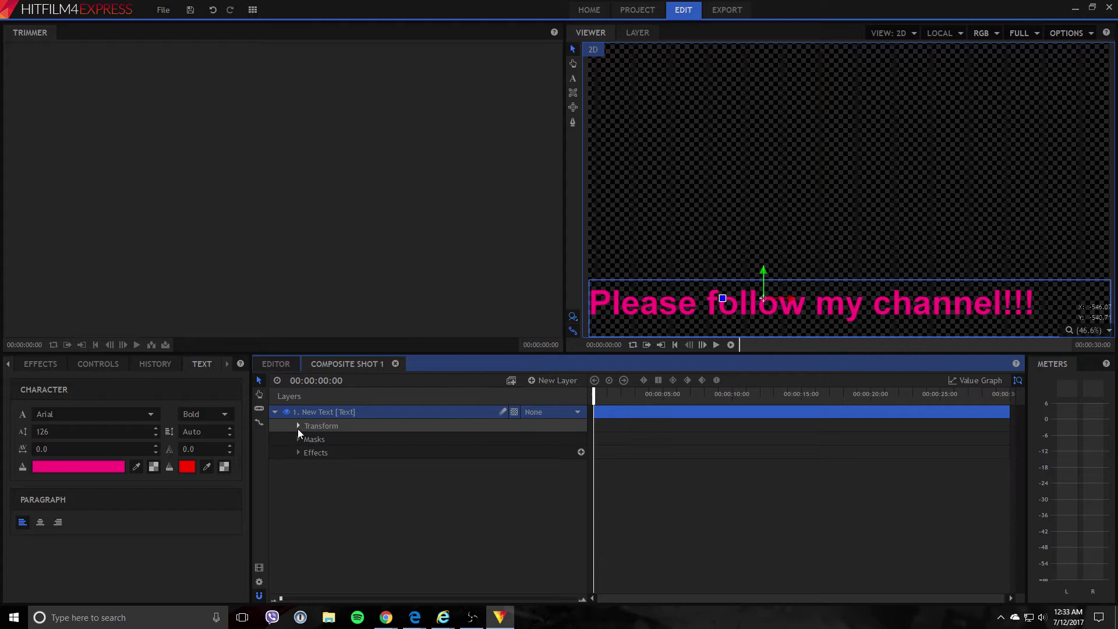
{"action": "left_click", "coordinate": [297, 426]}
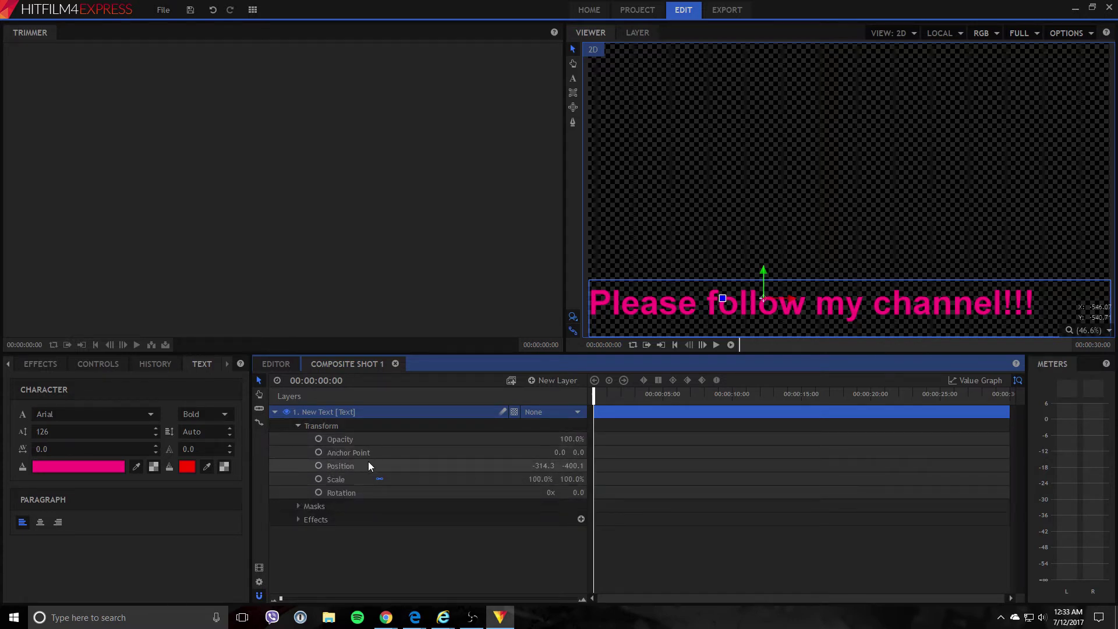
{"action": "left_click", "coordinate": [318, 466]}
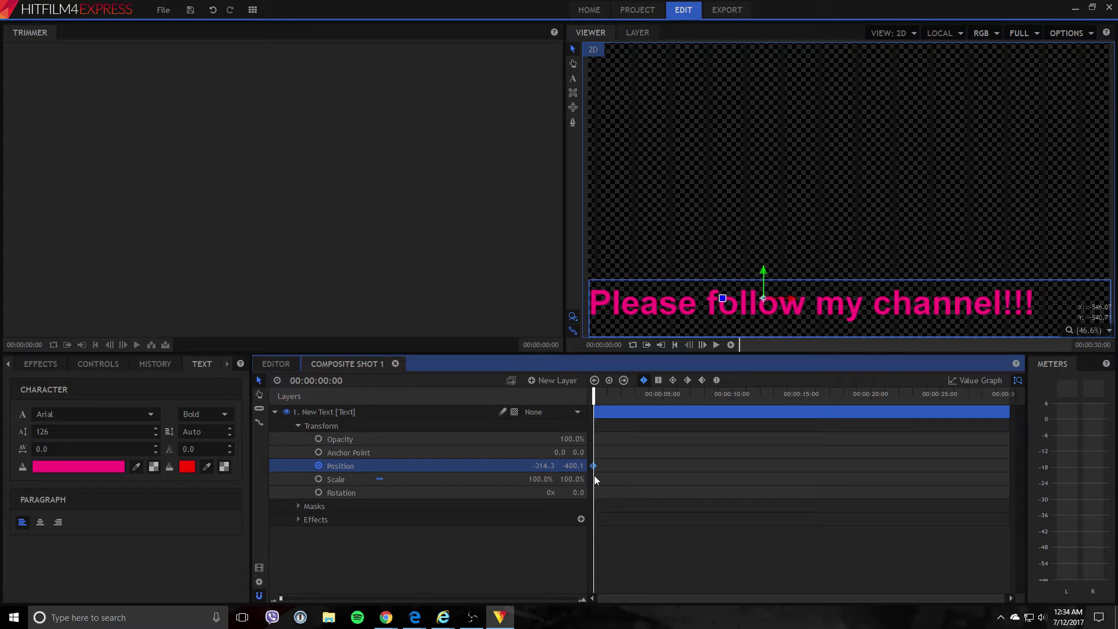
{"action": "double_click", "coordinate": [542, 465]}
{"action": "type", "text": "2000"}
{"action": "key", "text": "Return"}
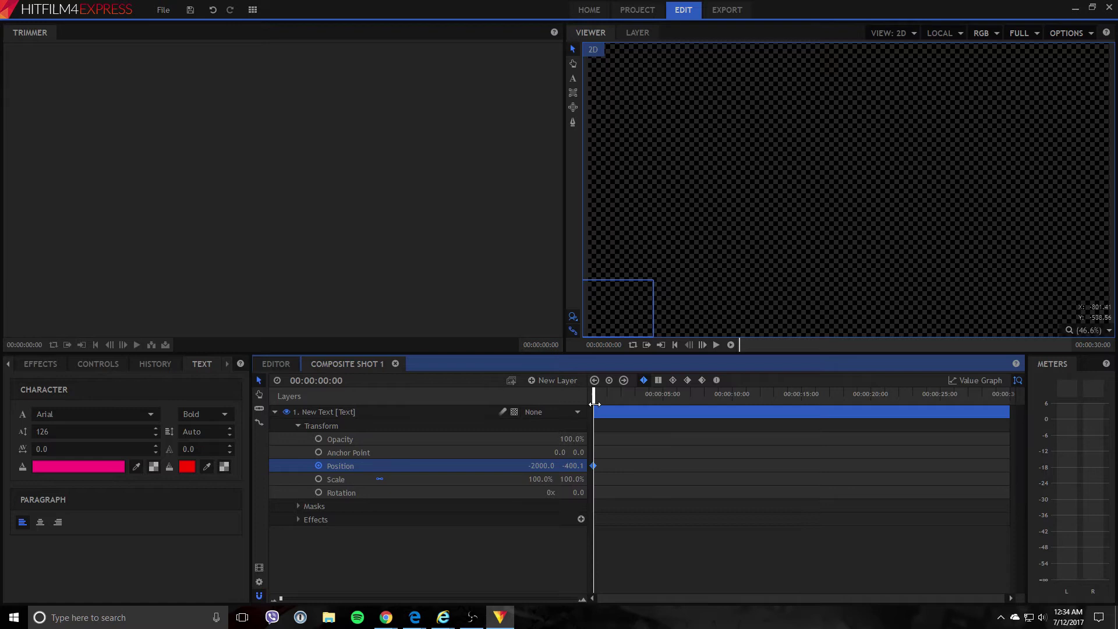
- Add a Position keyframe at 8 seconds with X 2000, and return the playhead to 0
{"action": "left_click", "coordinate": [374, 414]}
{"action": "left_click", "coordinate": [323, 381]}
{"action": "type", "text": "8"}
{"action": "key", "text": "Return"}
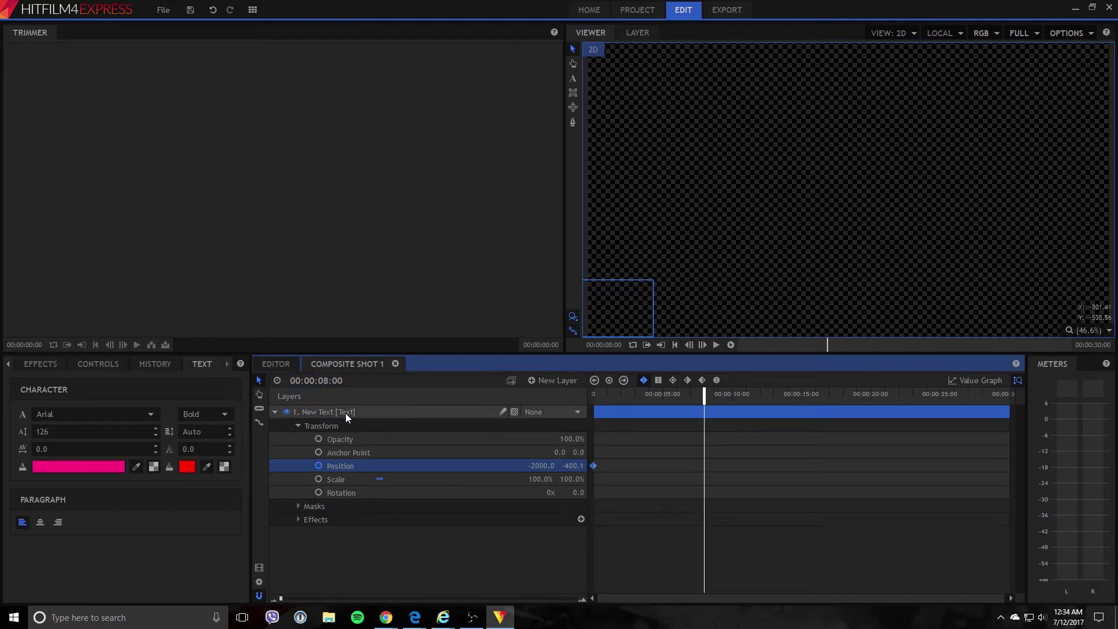
{"action": "double_click", "coordinate": [539, 466]}
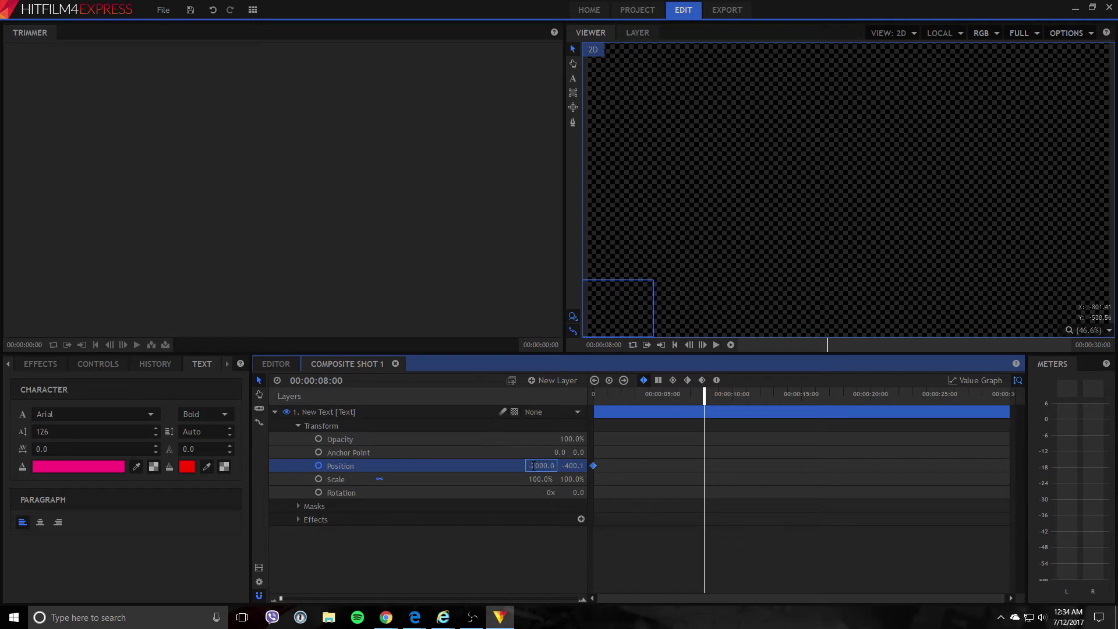
{"action": "left_click_drag", "start_coordinate": [532, 465], "coordinate": [524, 468]}
{"action": "key", "text": "Return"}
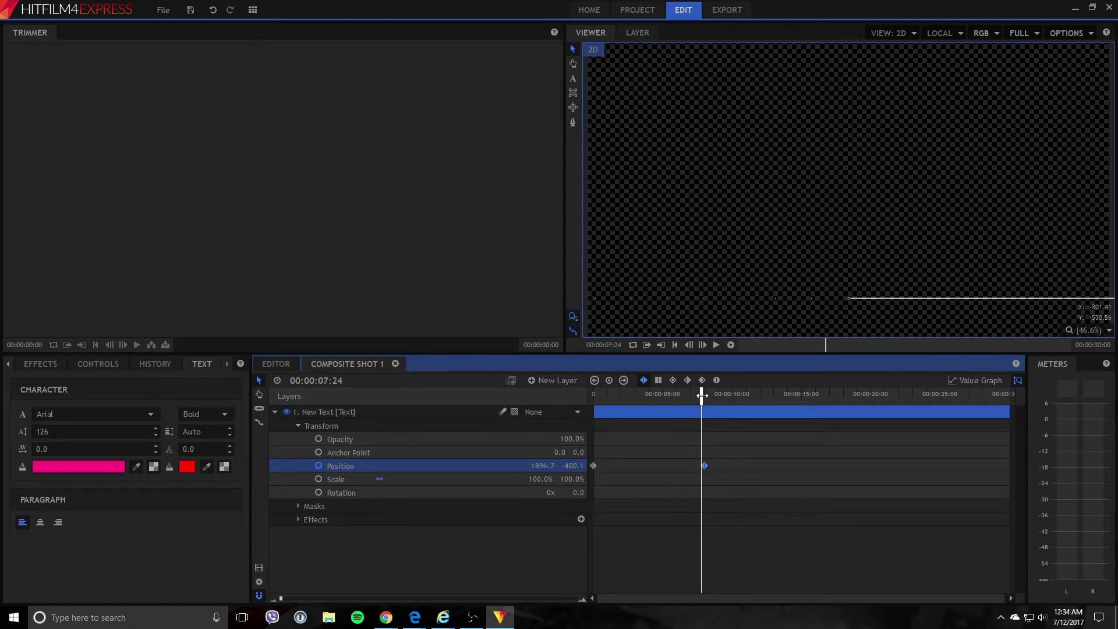
{"action": "left_click_drag", "start_coordinate": [706, 395], "coordinate": [585, 413]}
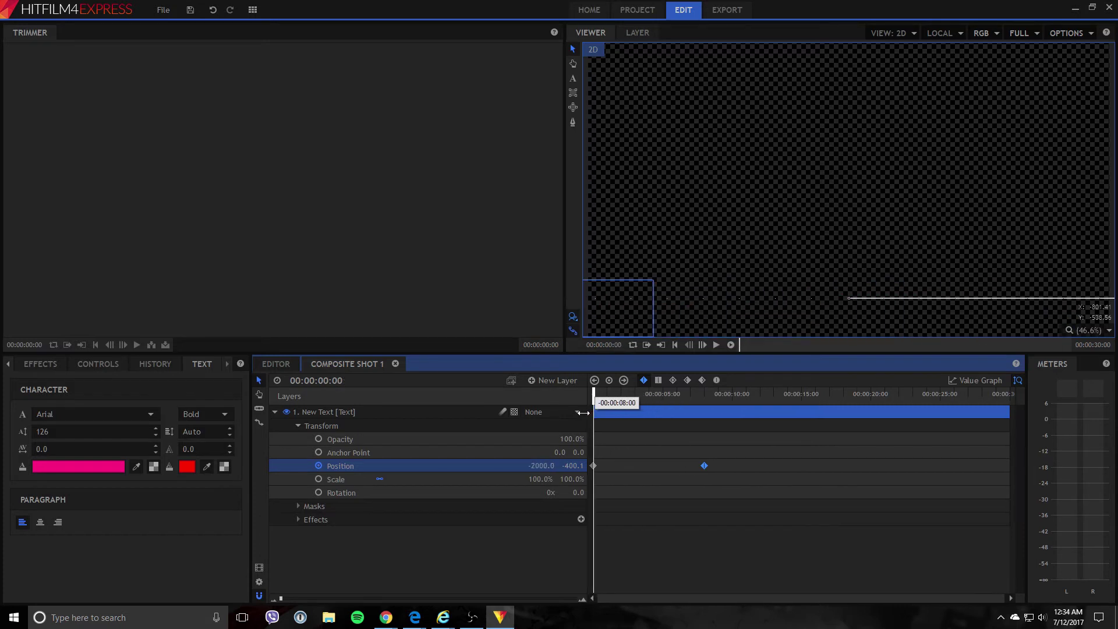
- Play the scrolling text preview, pause it, and scrub back to an earlier time
{"action": "left_click", "coordinate": [715, 345]}
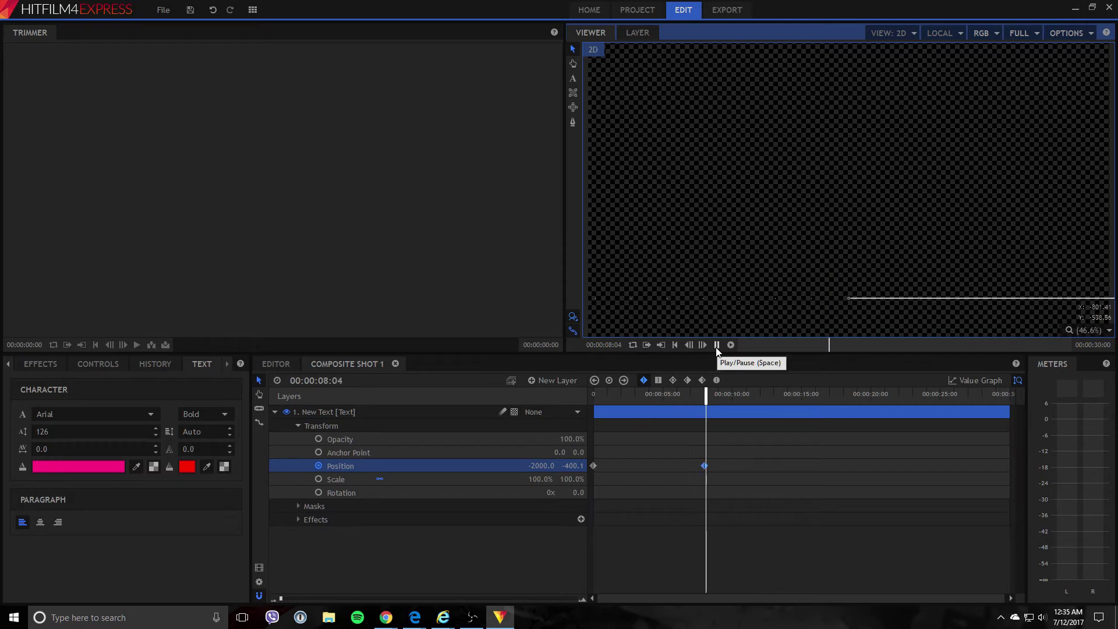
{"action": "left_click", "coordinate": [716, 345]}
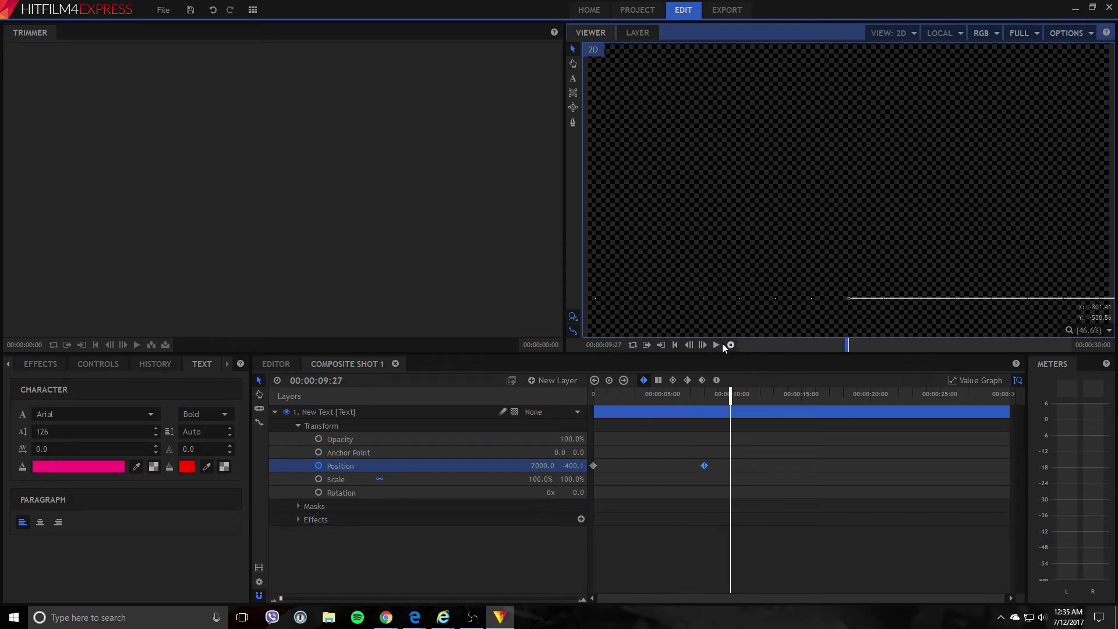
{"action": "left_click_drag", "start_coordinate": [741, 393], "coordinate": [595, 395]}
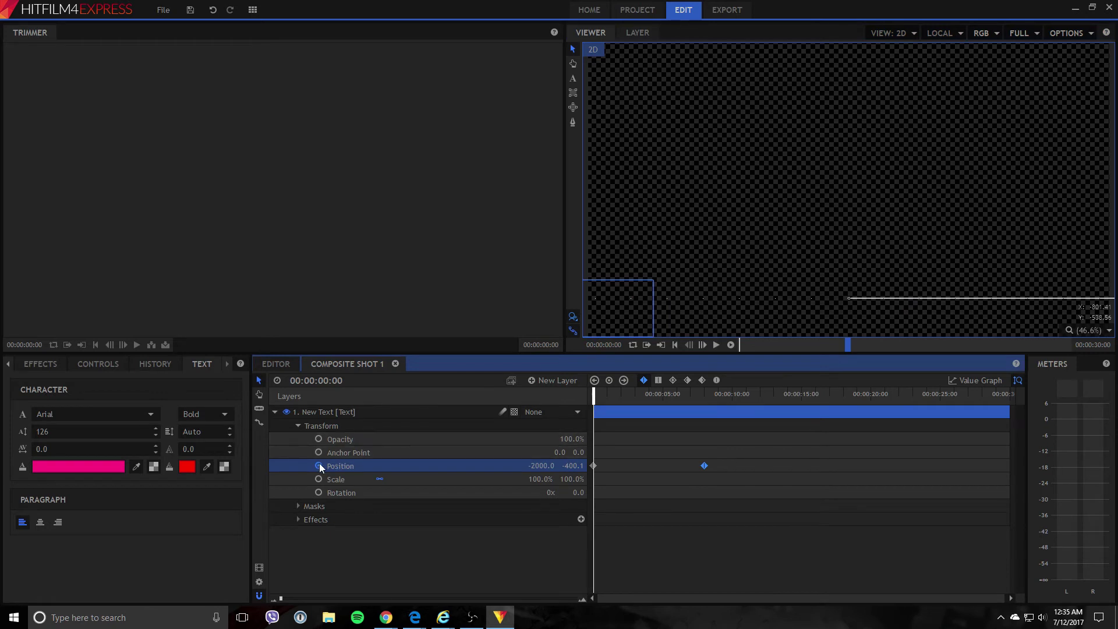
- Bring the caption back into the frame and narrow its text box to fit
{"action": "left_click", "coordinate": [320, 414]}
{"action": "left_click_drag", "start_coordinate": [626, 307], "coordinate": [1088, 300]}
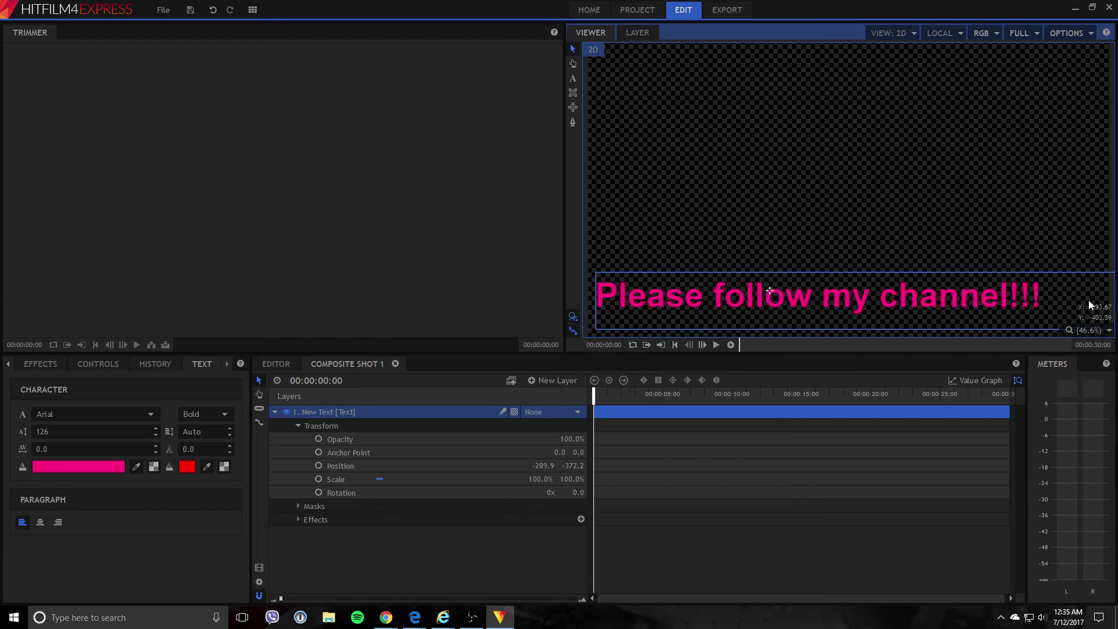
{"action": "left_click_drag", "start_coordinate": [1089, 300], "coordinate": [1087, 255]}
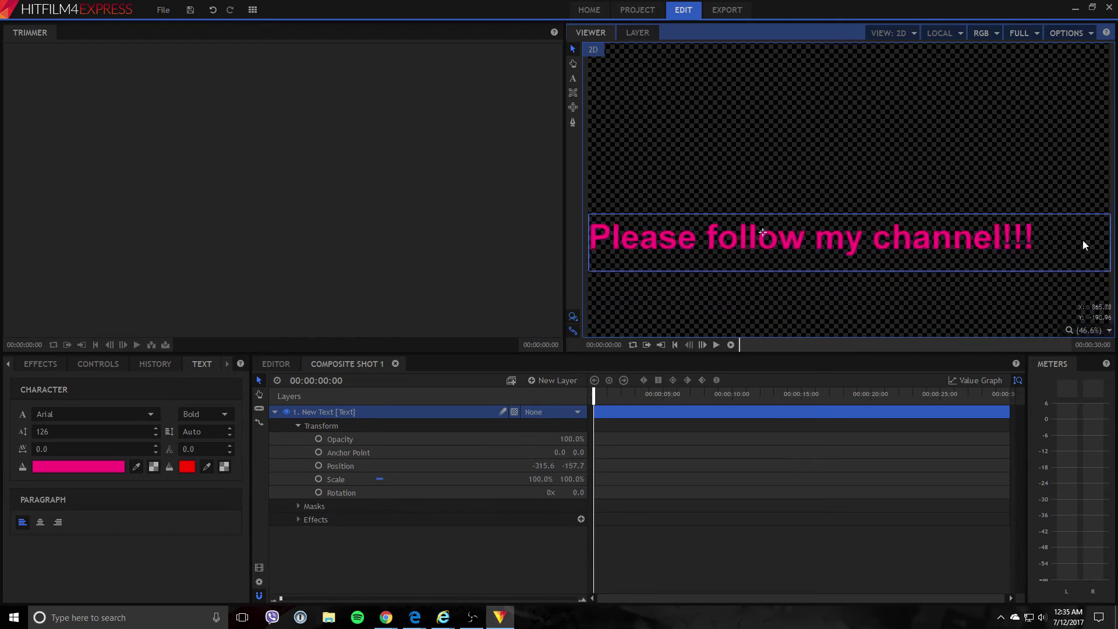
{"action": "left_click", "coordinate": [574, 79]}
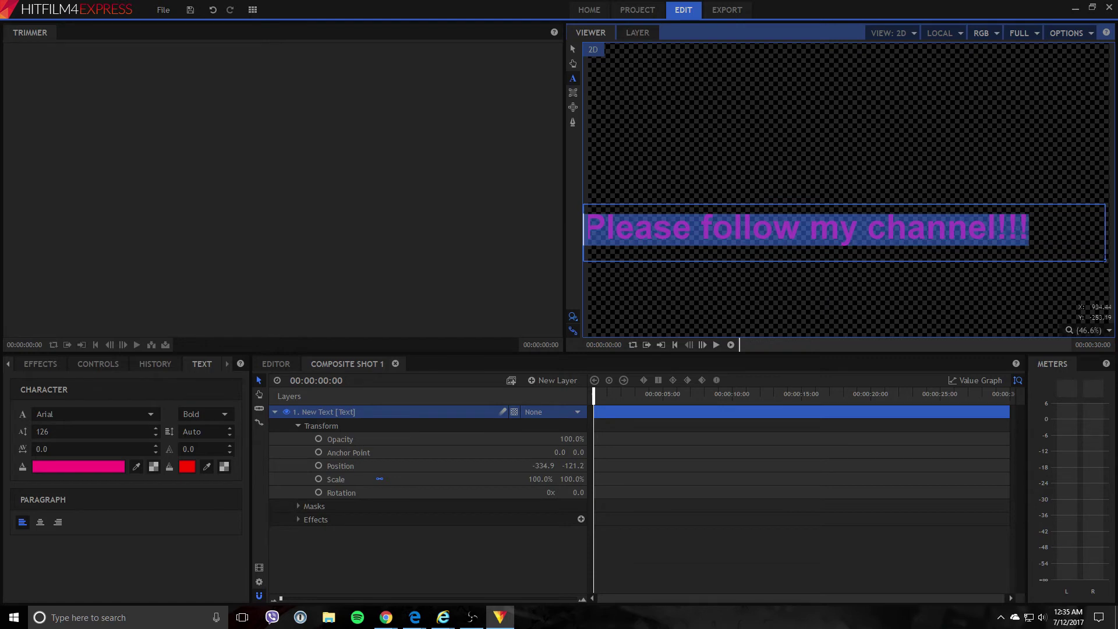
{"action": "left_click_drag", "start_coordinate": [1105, 232], "coordinate": [1034, 233]}
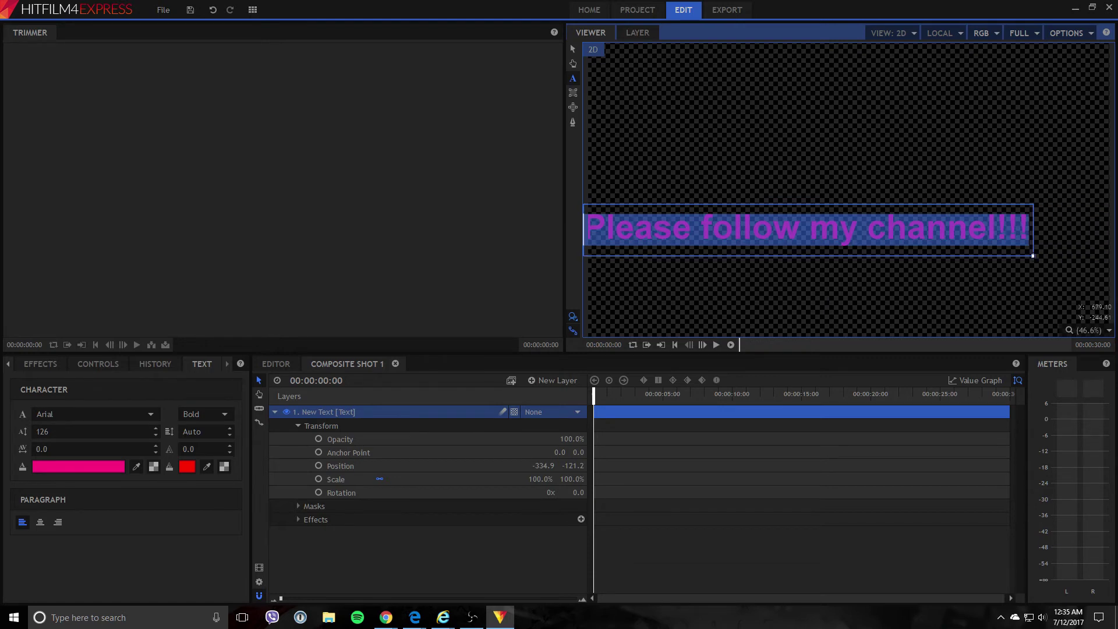
- Shift the caption right and raise it above the frame centre
{"action": "left_click", "coordinate": [573, 49]}
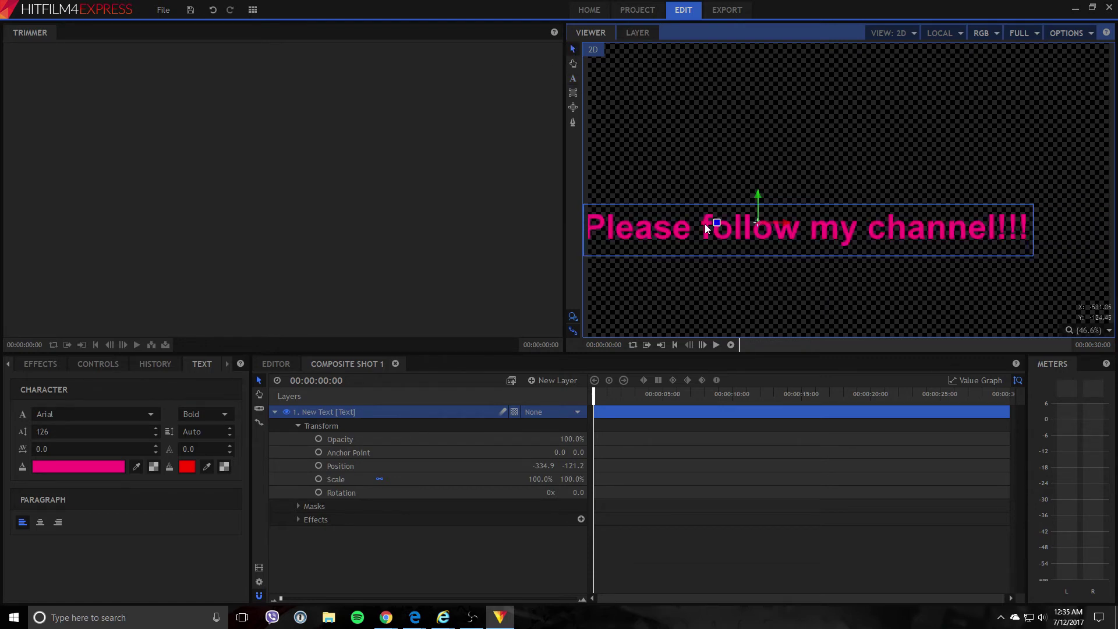
{"action": "left_click_drag", "start_coordinate": [707, 229], "coordinate": [747, 228]}
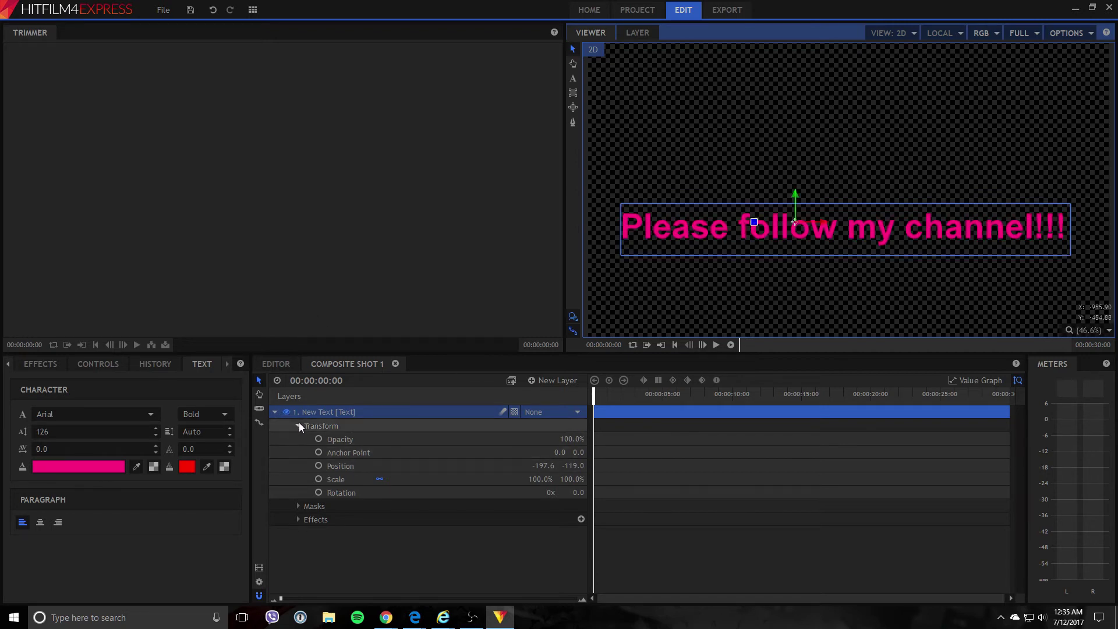
{"action": "left_click_drag", "start_coordinate": [850, 220], "coordinate": [845, 162]}
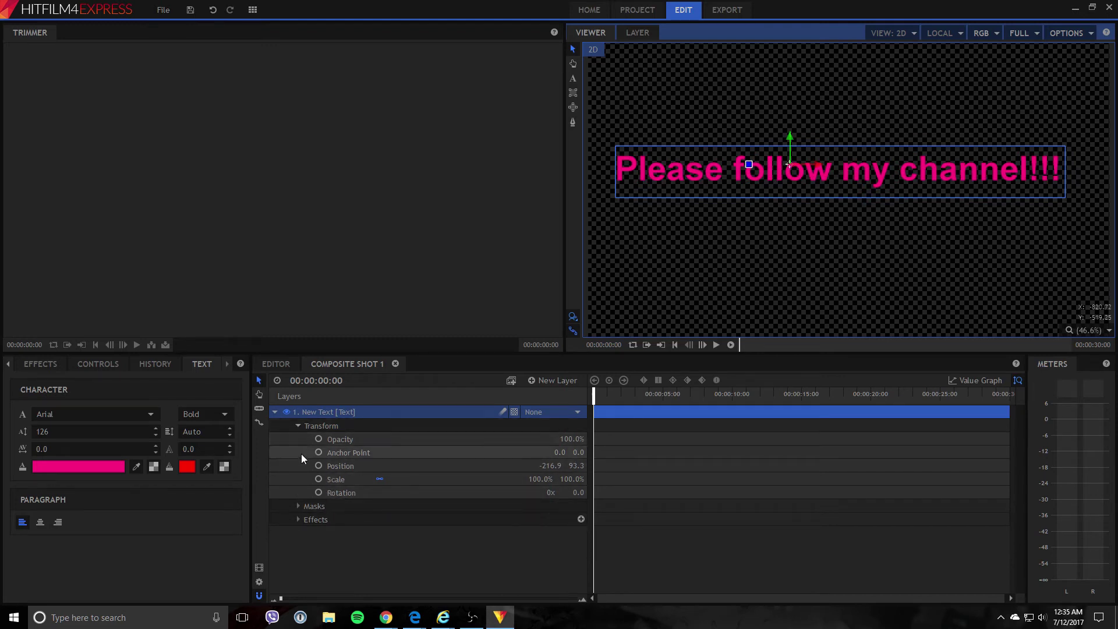
{"action": "left_click", "coordinate": [276, 412]}
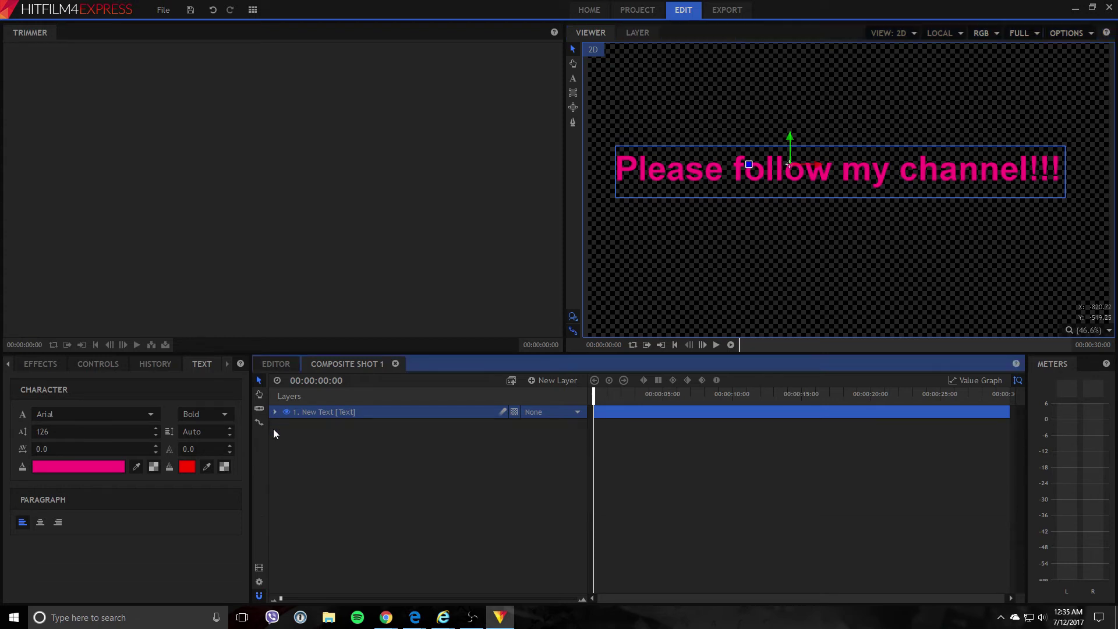
{"action": "left_click", "coordinate": [275, 413]}
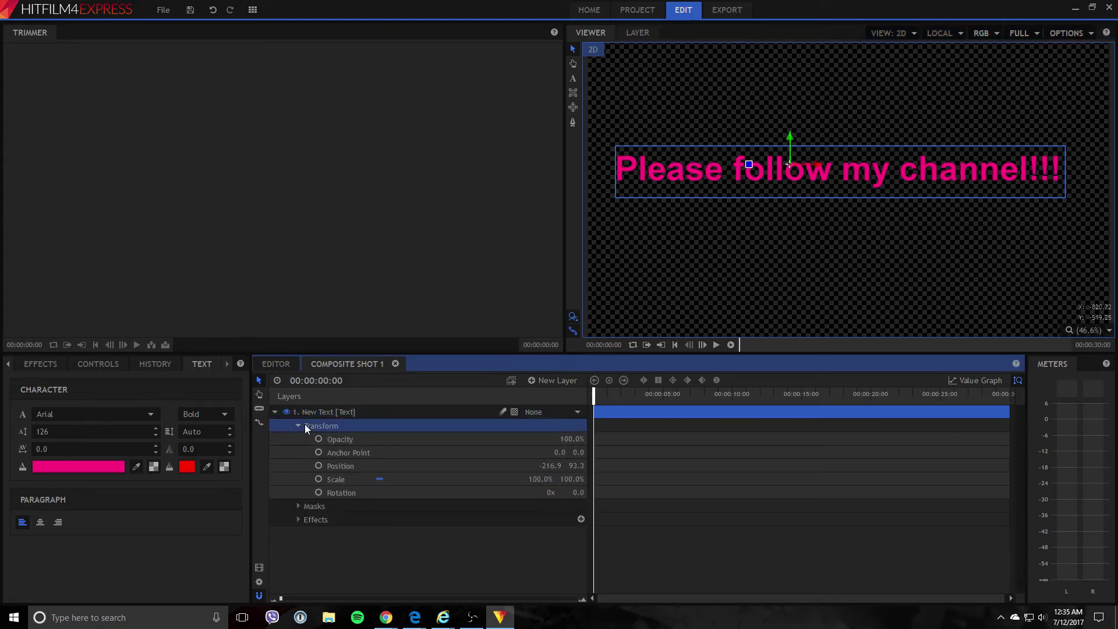
- Collapse Transform and add Particles & Simulation > Lightning & Electricity to the text layer
{"action": "left_click", "coordinate": [299, 426]}
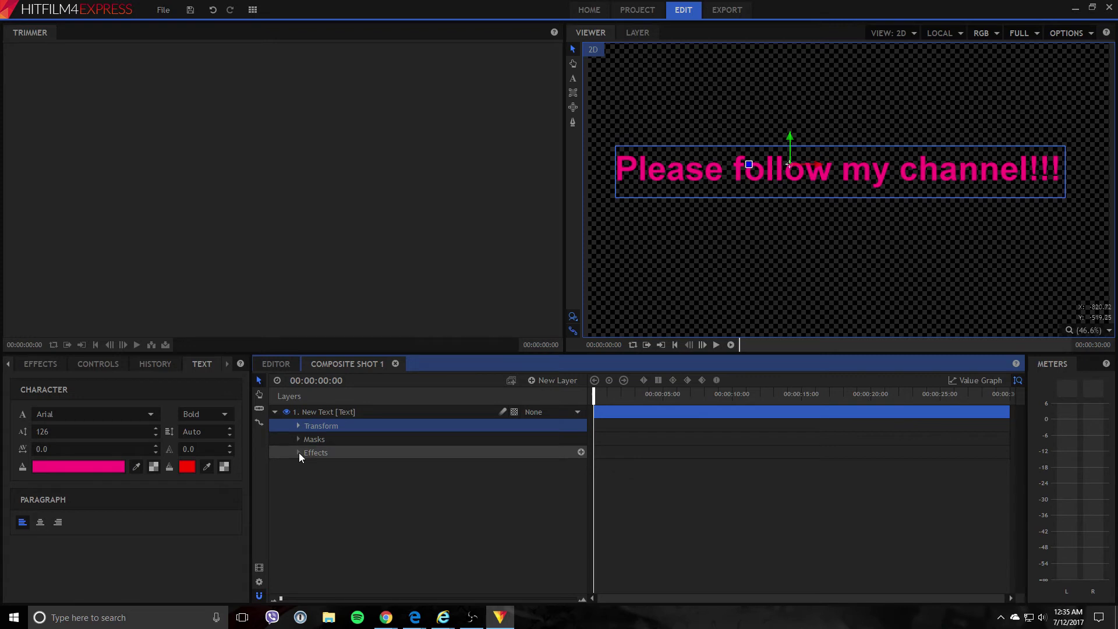
{"action": "left_click", "coordinate": [581, 453]}
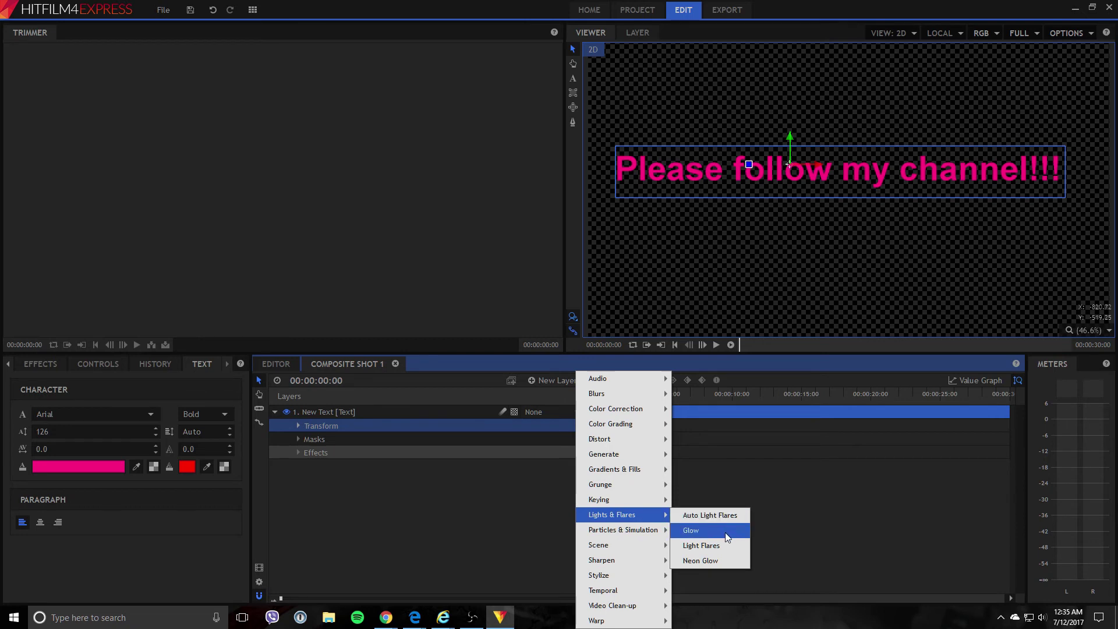
{"action": "mouse_move", "coordinate": [623, 529]}
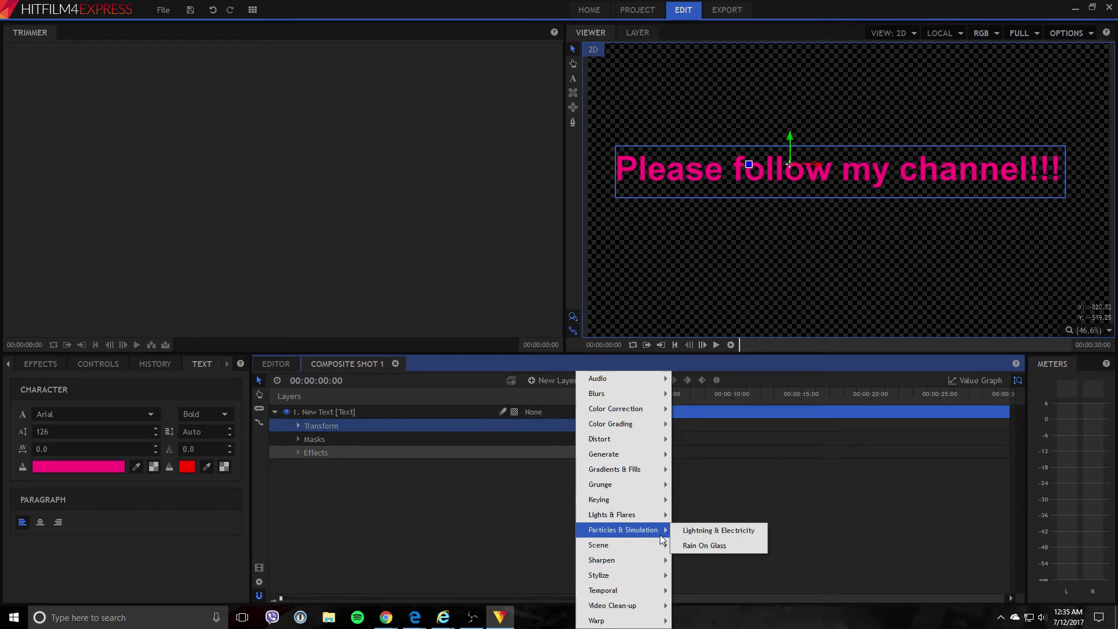
{"action": "left_click", "coordinate": [738, 534]}
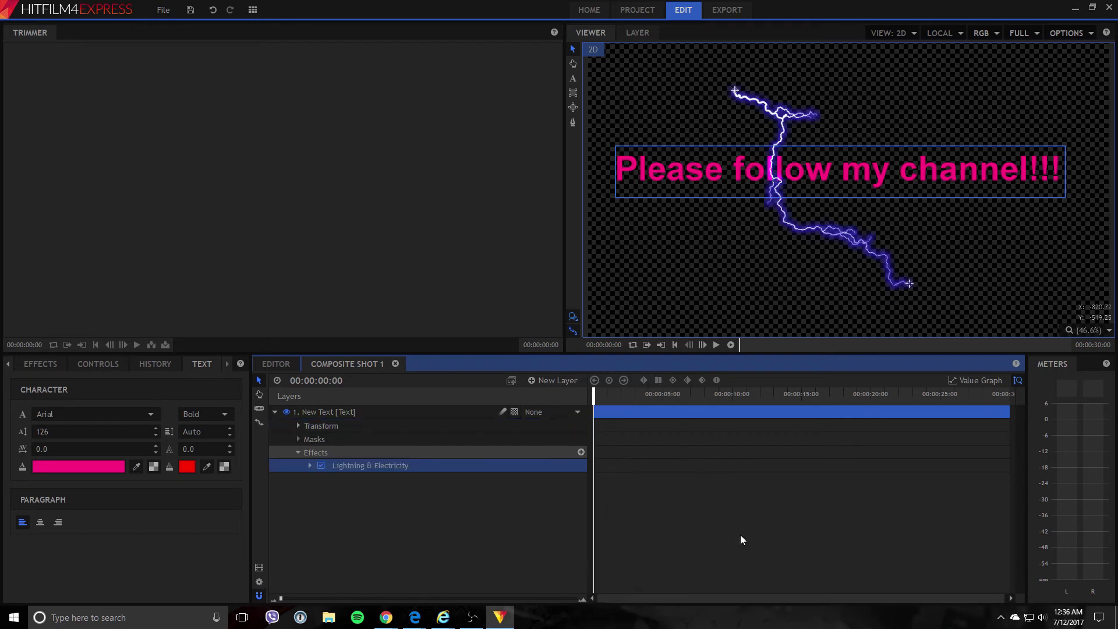
- Keyframe the lightning Trunks at 1 at the start and 50 at 00:00:05:00
{"action": "left_click", "coordinate": [309, 465]}
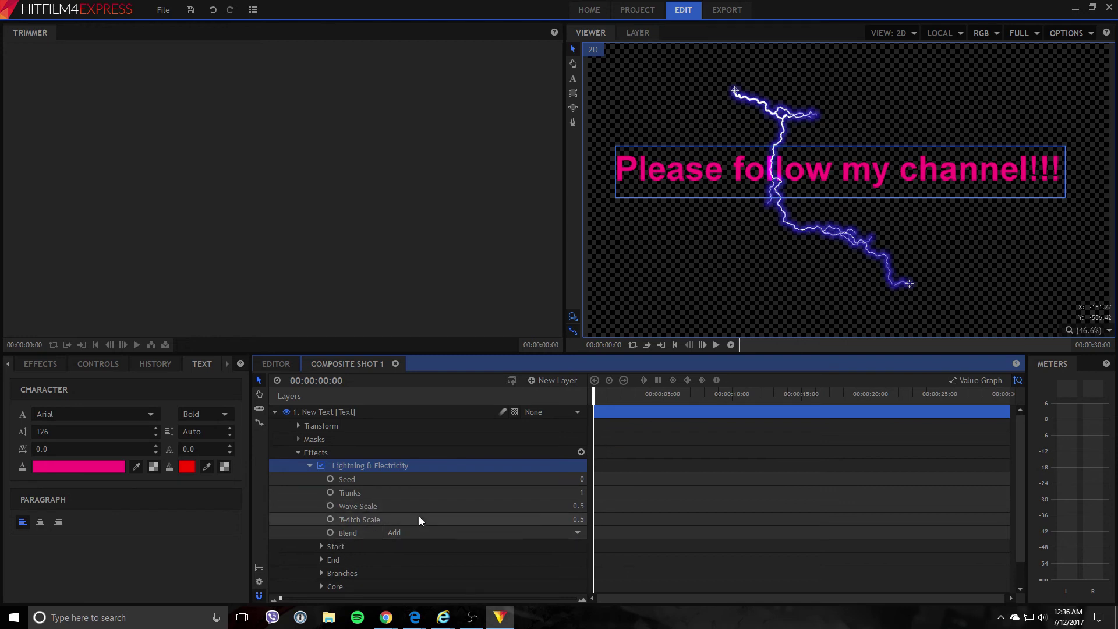
{"action": "left_click", "coordinate": [330, 492]}
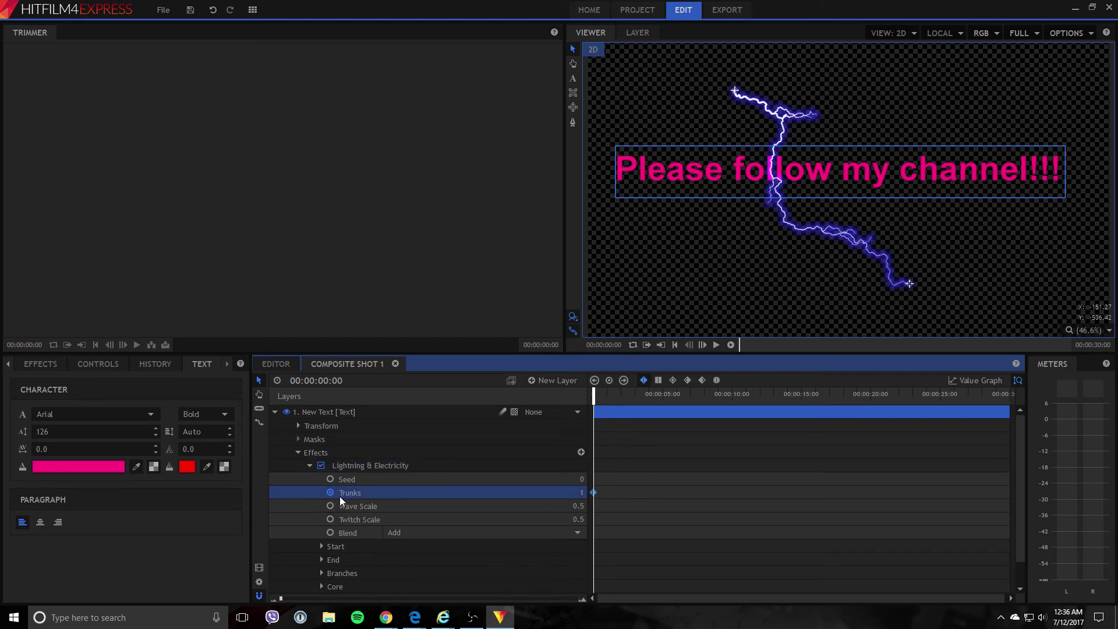
{"action": "left_click", "coordinate": [326, 381]}
{"action": "type", "text": "5"}
{"action": "key", "text": "Return"}
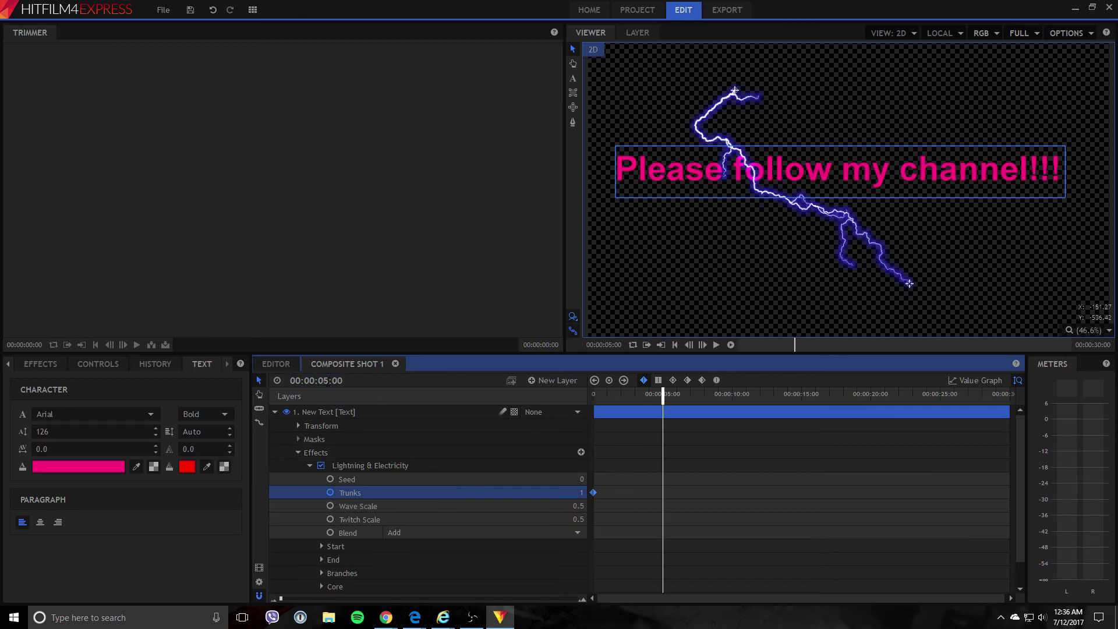
{"action": "type", "text": "2"}
{"action": "key", "text": "Return"}
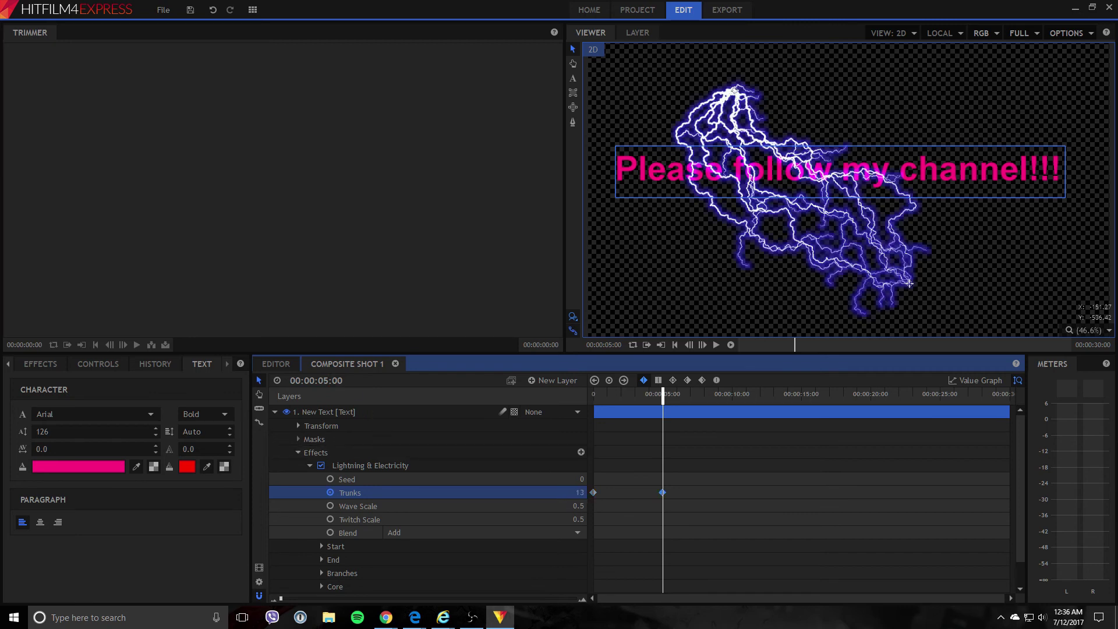
{"action": "left_click_drag", "start_coordinate": [579, 492], "coordinate": [625, 492]}
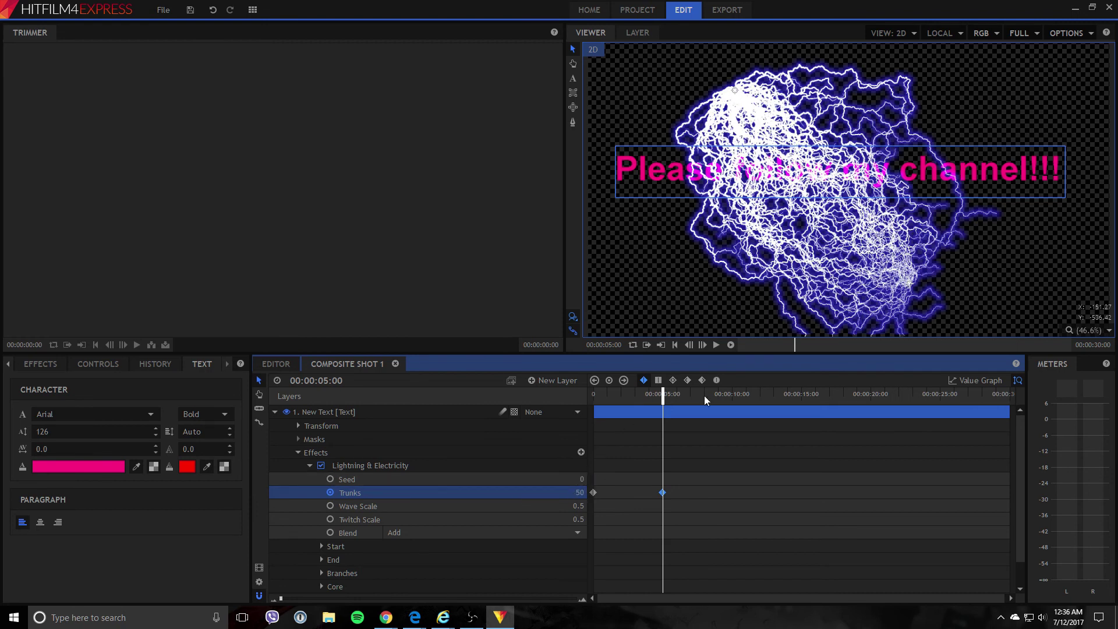
{"action": "left_click_drag", "start_coordinate": [654, 395], "coordinate": [581, 397]}
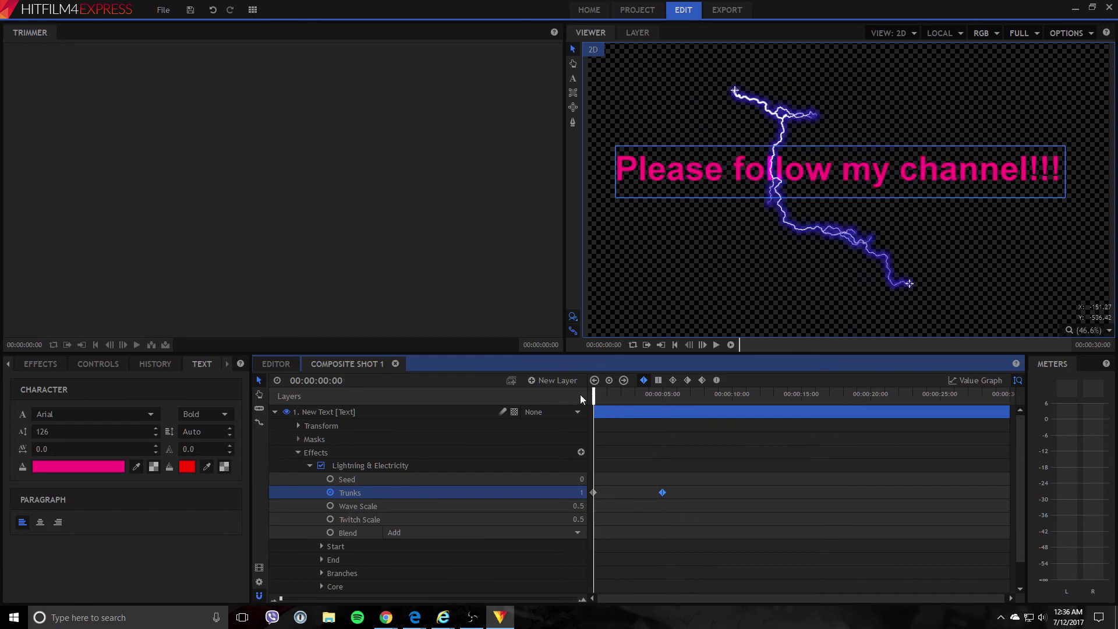
{"action": "left_click", "coordinate": [719, 345]}
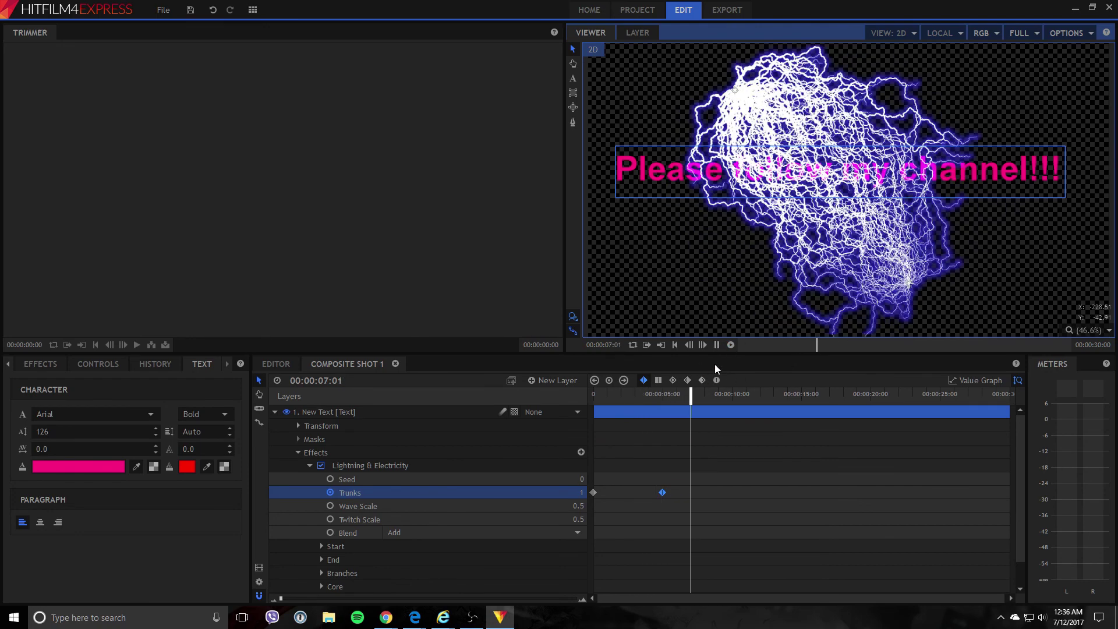
{"action": "left_click", "coordinate": [717, 346]}
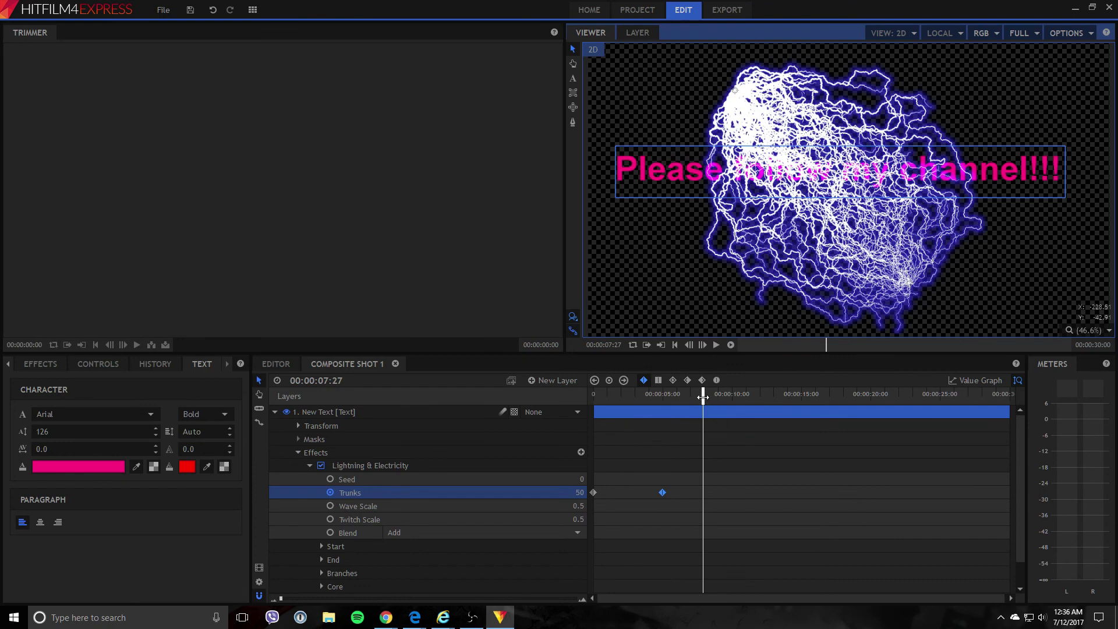
{"action": "left_click_drag", "start_coordinate": [704, 396], "coordinate": [585, 396]}
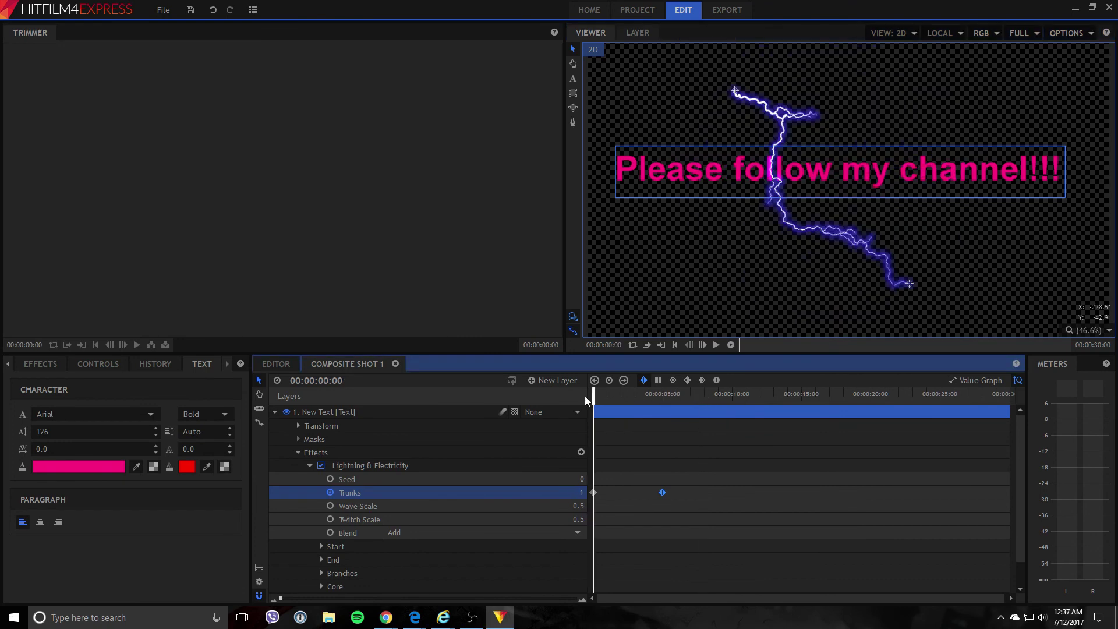